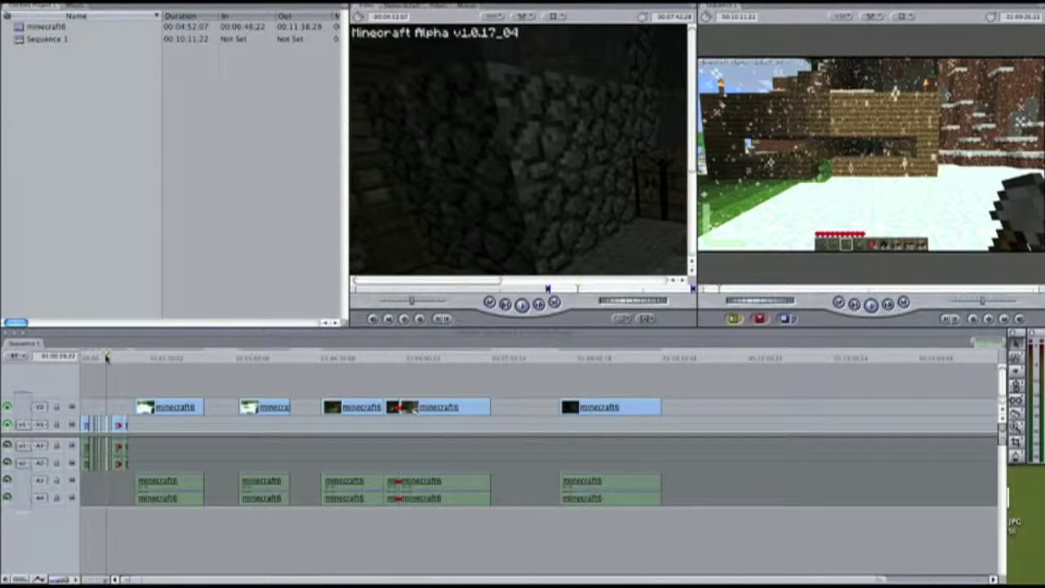
Step: Split the two adjoining middle minecraft6 clips on V2 at two points each with the Razor Blade
{"action": "left_click_drag", "start_coordinate": [159, 359], "coordinate": [217, 424]}
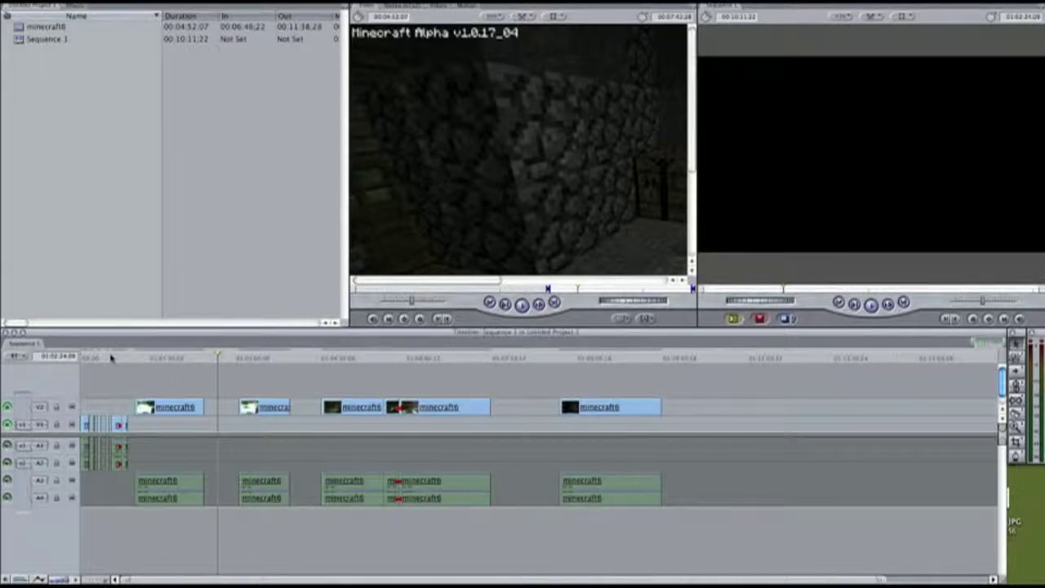
{"action": "left_click", "coordinate": [108, 358]}
{"action": "left_click_drag", "start_coordinate": [108, 358], "coordinate": [99, 358]}
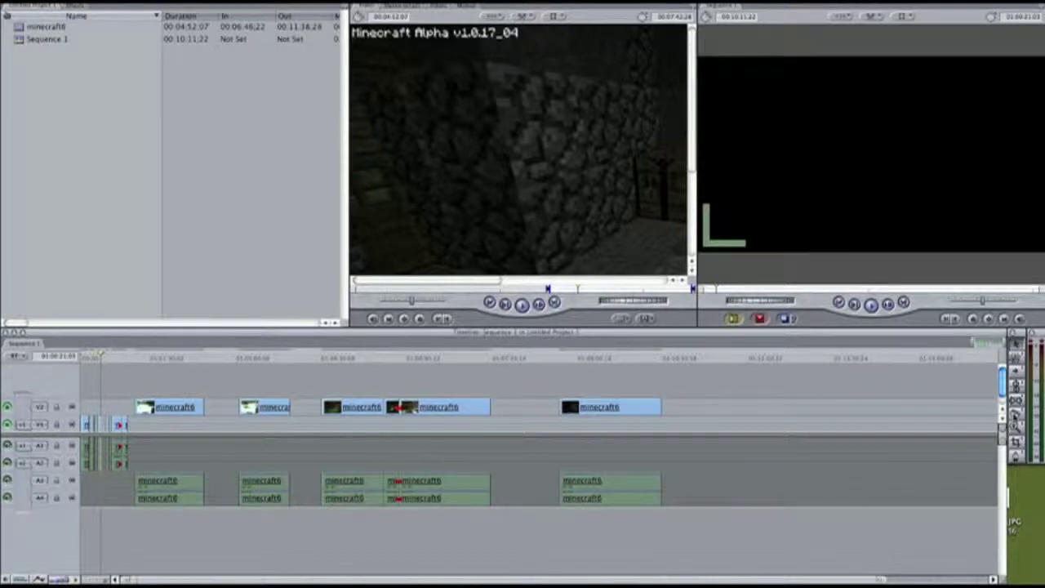
{"action": "left_click", "coordinate": [423, 407]}
{"action": "left_click", "coordinate": [456, 408]}
{"action": "left_click", "coordinate": [350, 408]}
{"action": "left_click", "coordinate": [370, 407]}
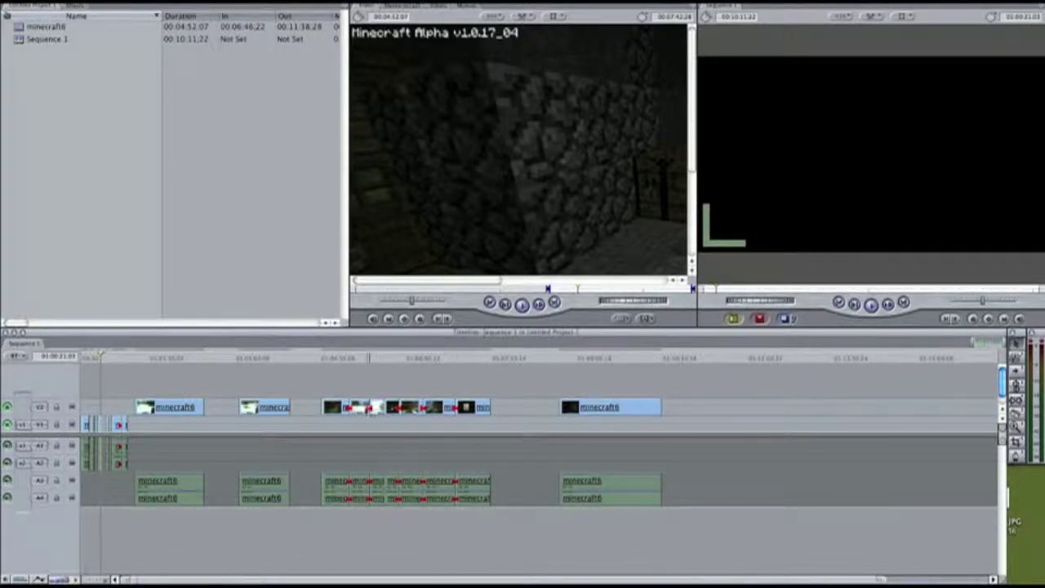
Step: Delete three of the cut pieces from the middle V2 clips, leaving gaps between the remaining pieces
{"action": "left_click", "coordinate": [365, 408]}
{"action": "key", "text": "Delete"}
{"action": "left_click", "coordinate": [390, 409]}
{"action": "key", "text": "Delete"}
{"action": "left_click", "coordinate": [435, 408]}
{"action": "key", "text": "Delete"}
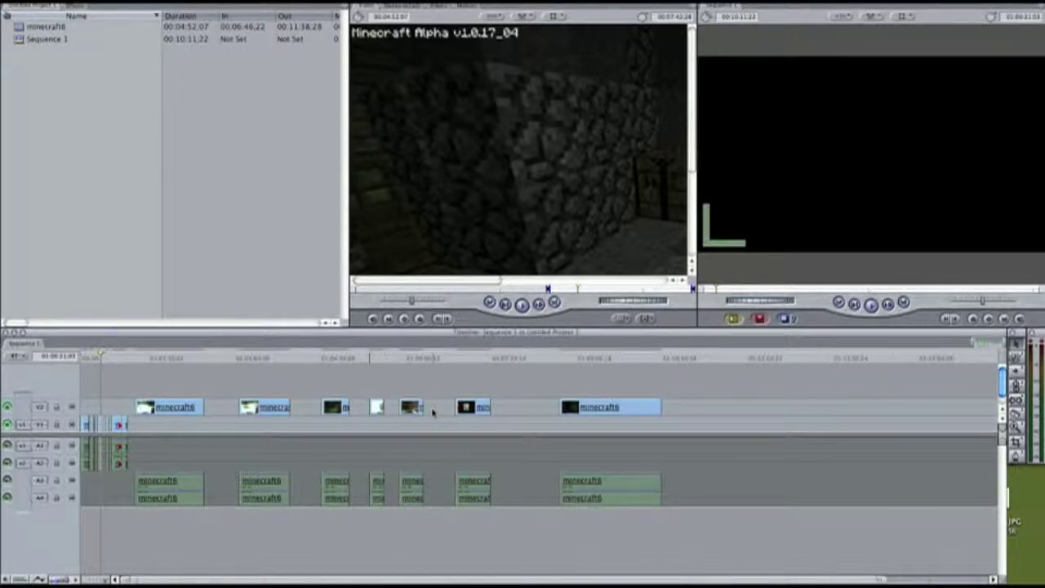
Step: Move the second V2 clip against the end of the first, and shift it back to leave a gap
{"action": "left_click_drag", "start_coordinate": [102, 356], "coordinate": [209, 406]}
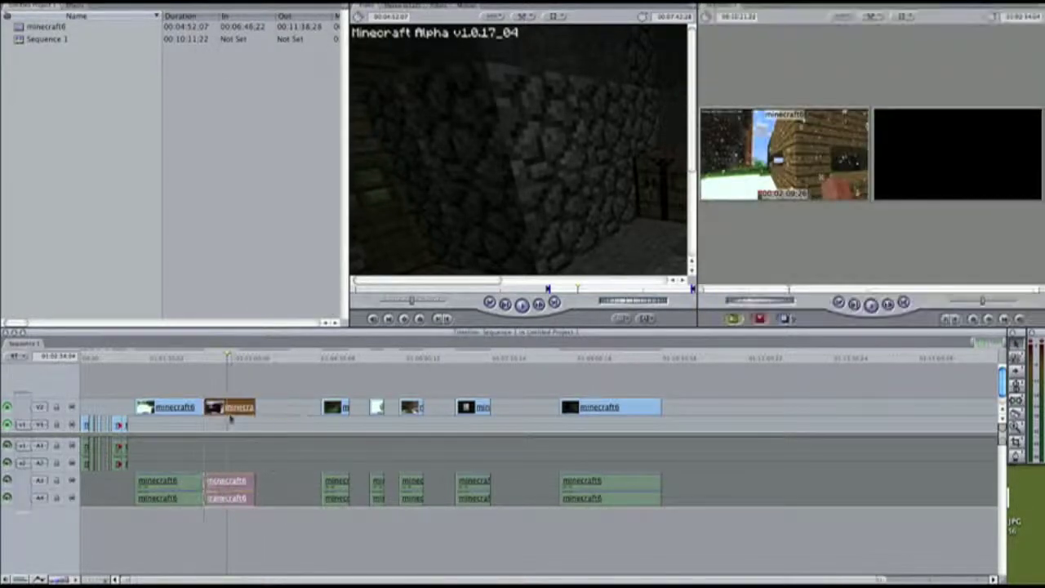
{"action": "left_click", "coordinate": [204, 357]}
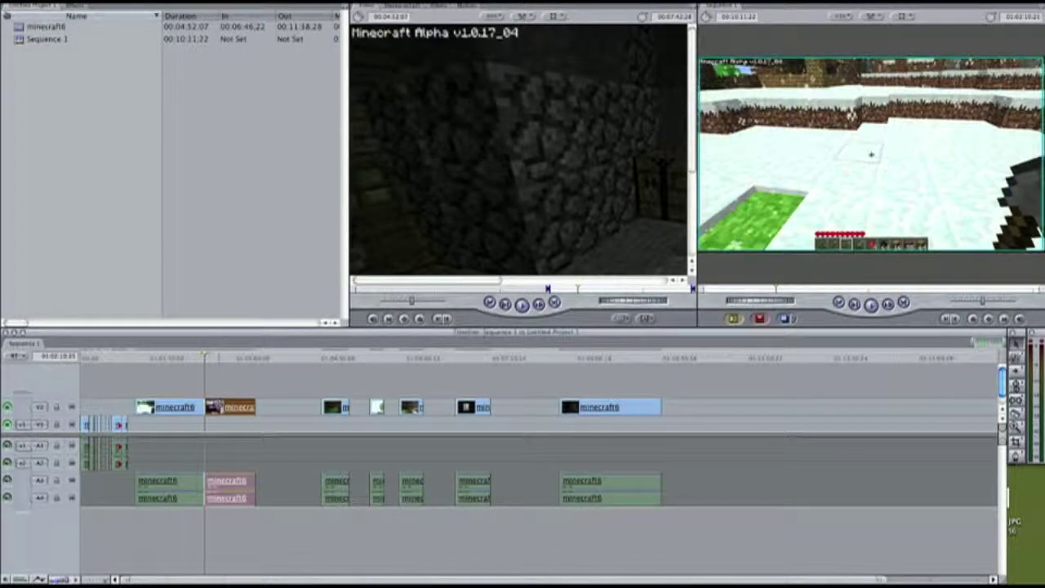
{"action": "left_click_drag", "start_coordinate": [218, 409], "coordinate": [246, 408]}
Step: Close the gaps before and after the second V2 clip, using the playhead position in each gap
{"action": "left_click", "coordinate": [215, 358]}
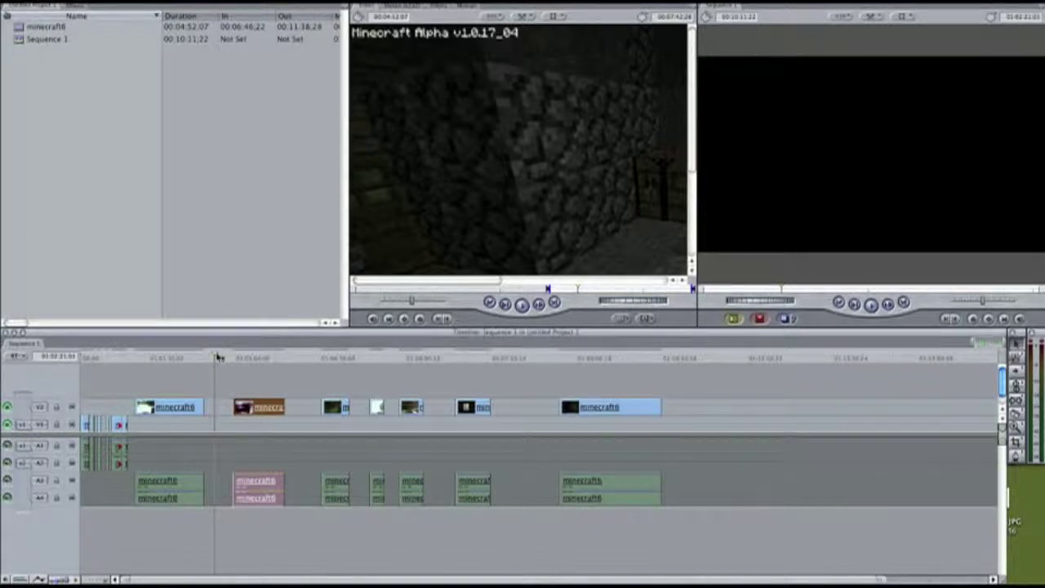
{"action": "key", "text": "ctrl+g"}
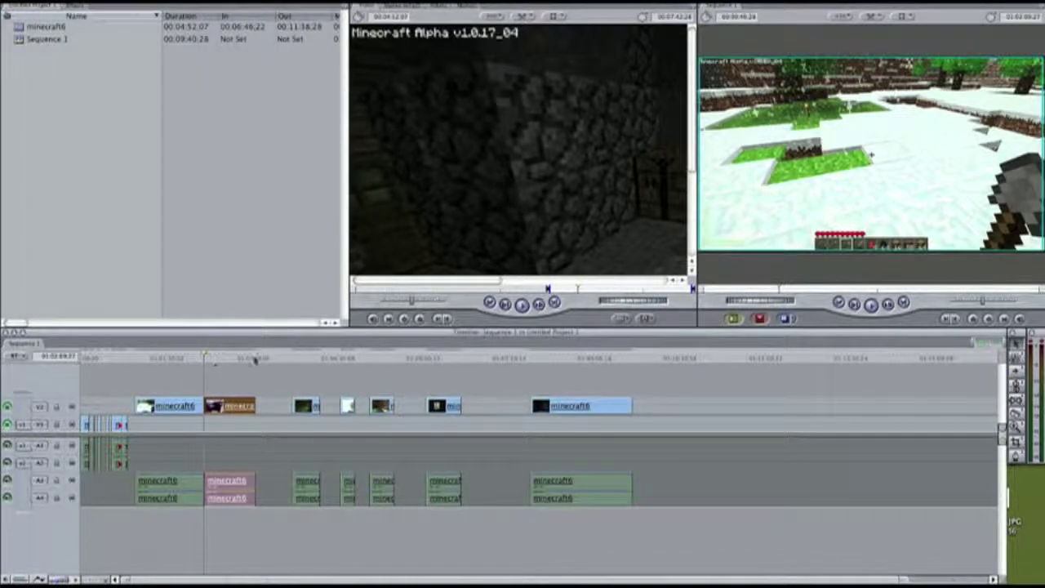
{"action": "left_click", "coordinate": [272, 358]}
{"action": "key", "text": "ctrl+g"}
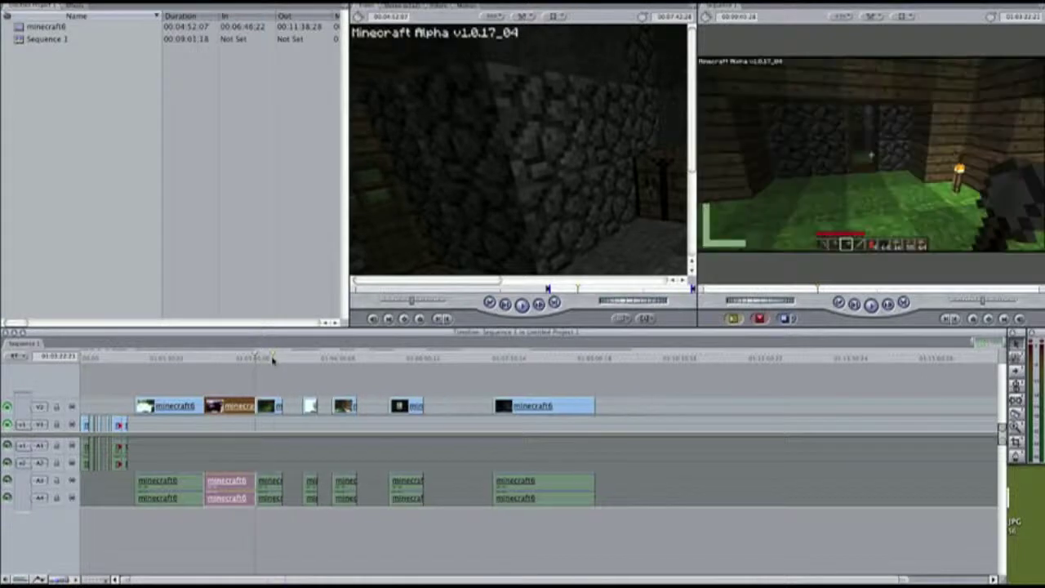
Step: Reopen gaps on both sides of the second V2 clip by shifting the following clips and repositioning it
{"action": "key", "text": "t"}
{"action": "left_click", "coordinate": [265, 406]}
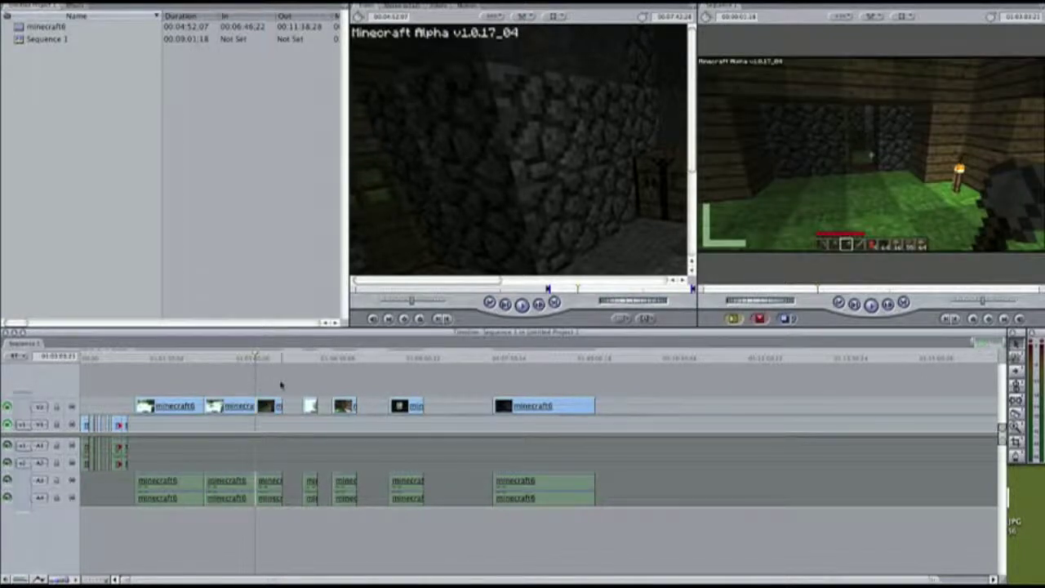
{"action": "left_click_drag", "start_coordinate": [317, 407], "coordinate": [346, 408]}
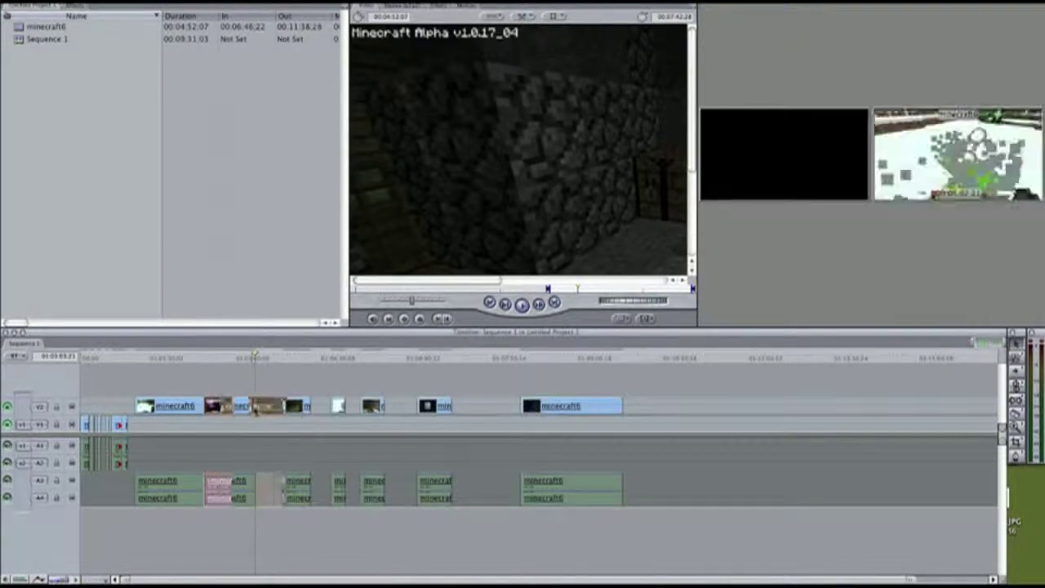
{"action": "left_click_drag", "start_coordinate": [258, 406], "coordinate": [244, 406]}
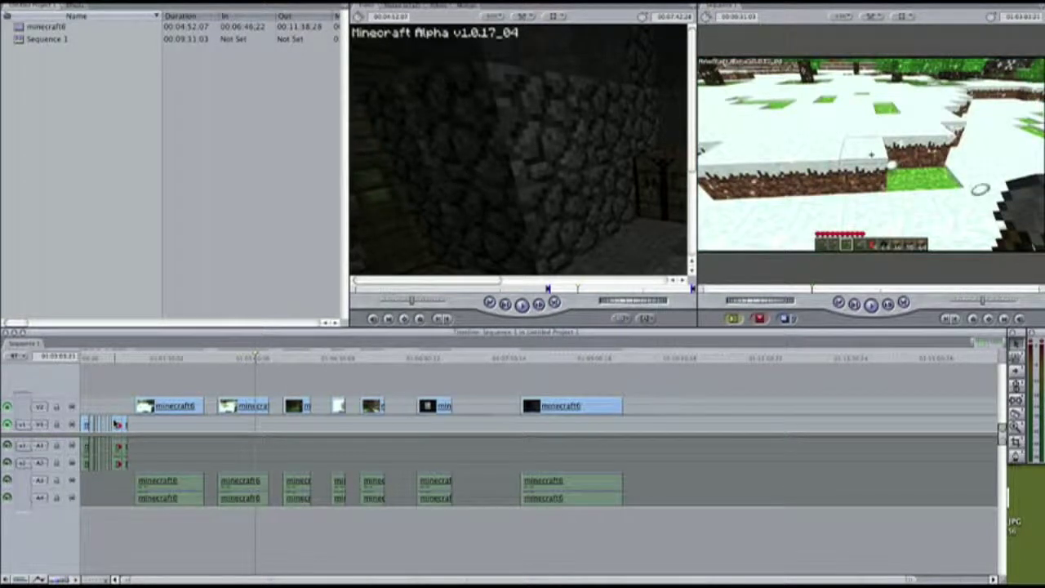
Step: Move the last V2 clip straight up to V3 and select the empty gap in front of it
{"action": "left_click", "coordinate": [552, 410]}
{"action": "left_click_drag", "start_coordinate": [552, 411], "coordinate": [552, 391]}
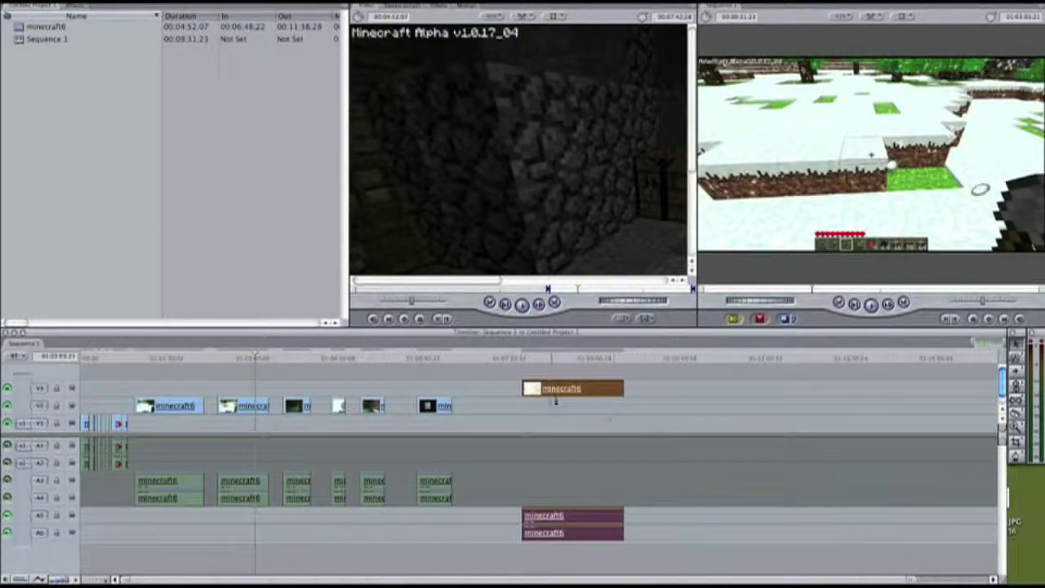
{"action": "left_click", "coordinate": [512, 392]}
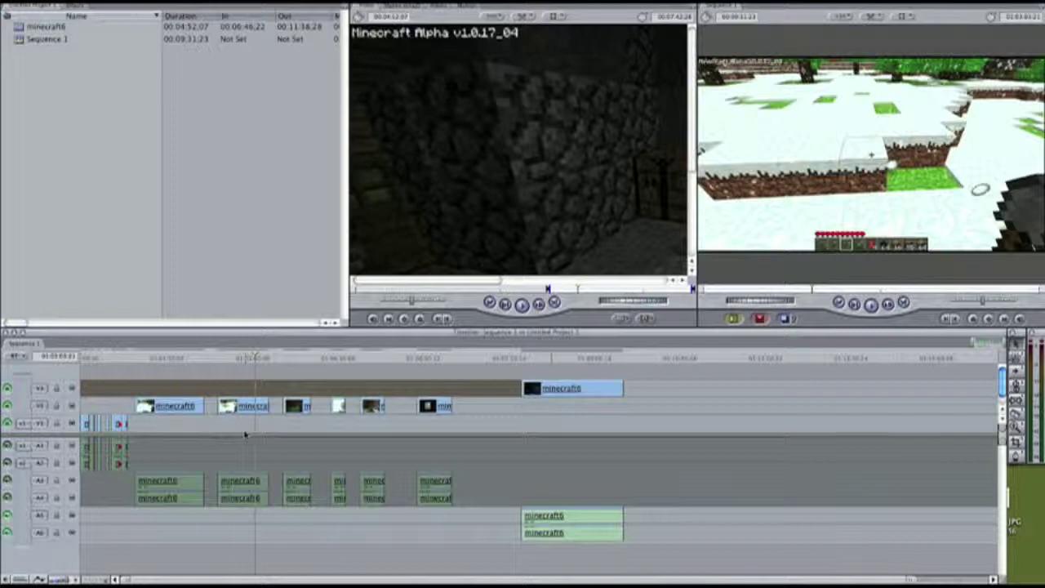
Step: Find and close each gap in turn from the start of the sequence up to the V3 clip
{"action": "key", "text": "Home"}
{"action": "key", "text": "shift+g"}
{"action": "key", "text": "ctrl+g"}
{"action": "key", "text": "shift+g"}
{"action": "key", "text": "ctrl+g"}
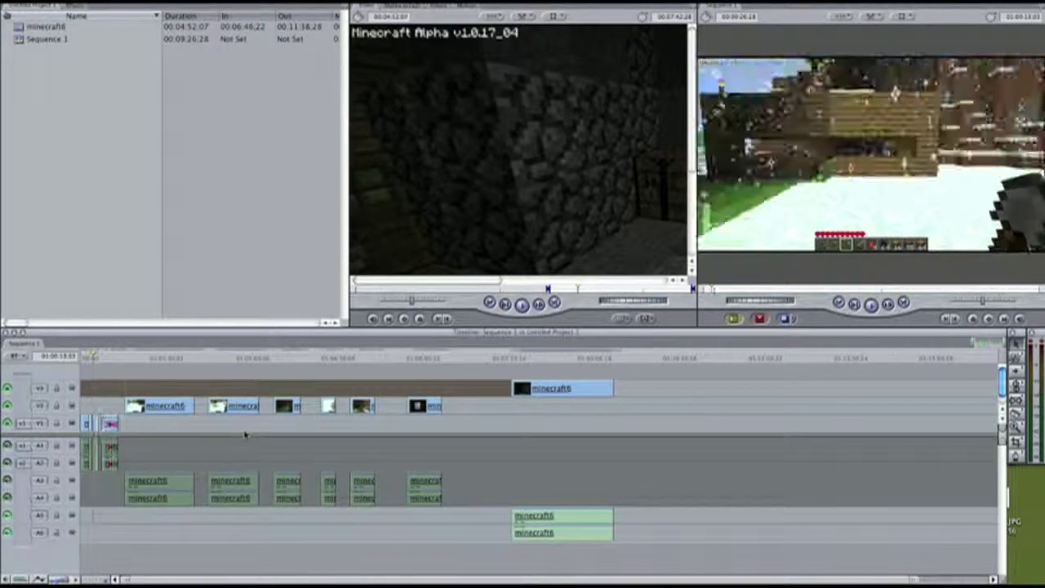
{"action": "key", "text": "shift+g"}
{"action": "key", "text": "ctrl+g"}
{"action": "key", "text": "ctrl+g"}
{"action": "key", "text": "shift+g"}
{"action": "key", "text": "ctrl+g"}
{"action": "key", "text": "shift+g"}
{"action": "key", "text": "ctrl+g"}
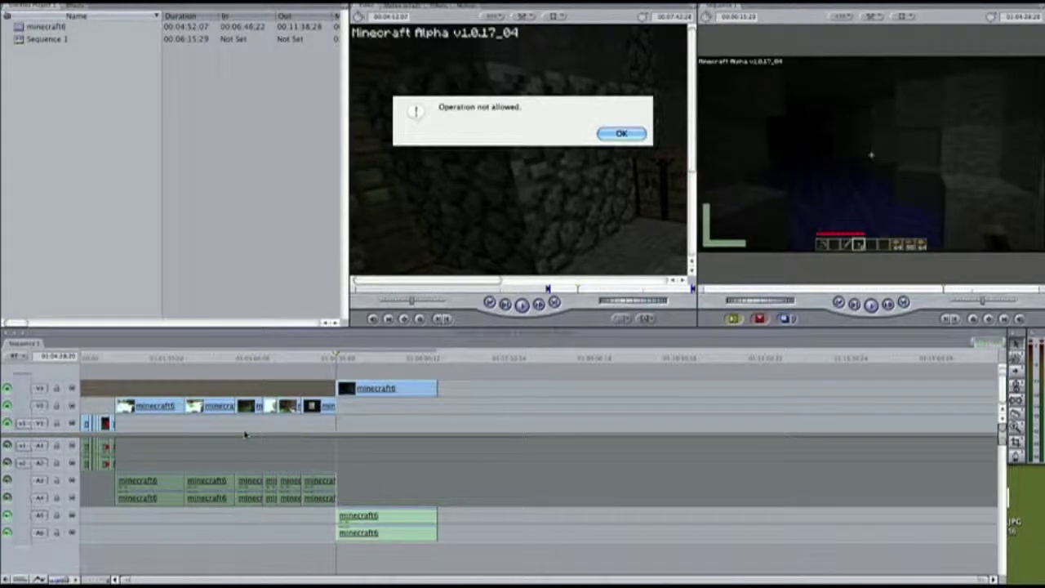
{"action": "left_click", "coordinate": [621, 134]}
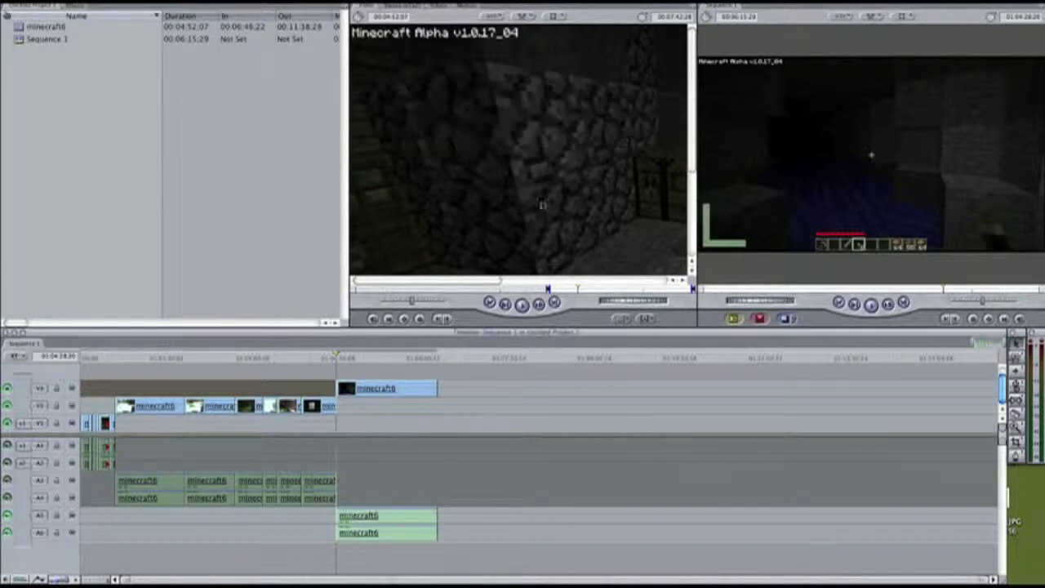
Step: Undo the series of gap closings to bring back the gaps between the clips
{"action": "key", "text": "ctrl+z"}
{"action": "key", "text": "ctrl+z"}
{"action": "key", "text": "ctrl+z"}
{"action": "key", "text": "ctrl+z"}
{"action": "key", "text": "ctrl+z"}
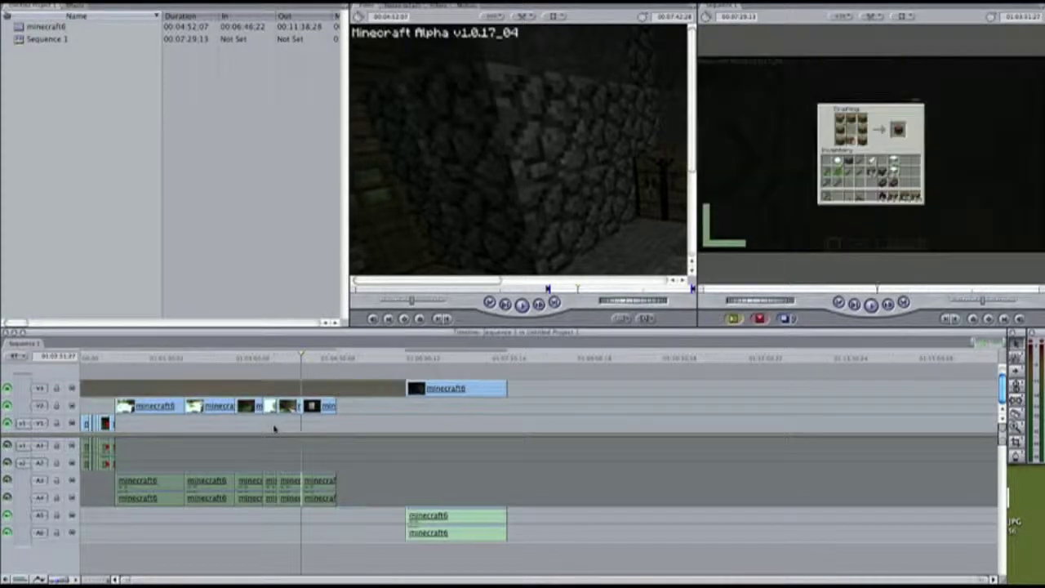
{"action": "key", "text": "ctrl+z"}
{"action": "key", "text": "ctrl+z"}
{"action": "key", "text": "ctrl+z"}
{"action": "key", "text": "ctrl+z"}
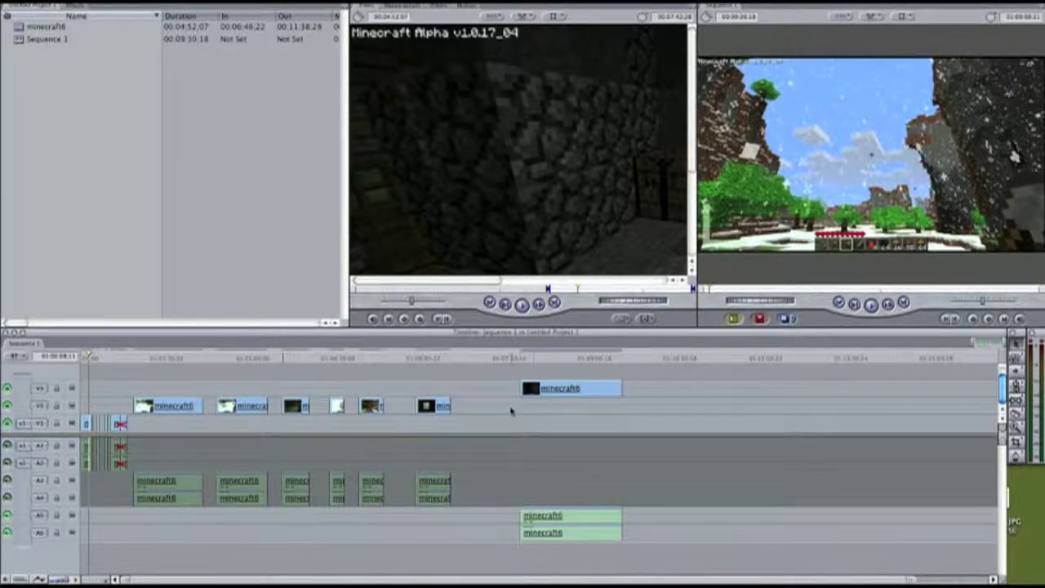
Step: Move the V3 clip back down to V2 slightly earlier, and place the preceding clip against its neighbour
{"action": "left_click_drag", "start_coordinate": [543, 393], "coordinate": [498, 404]}
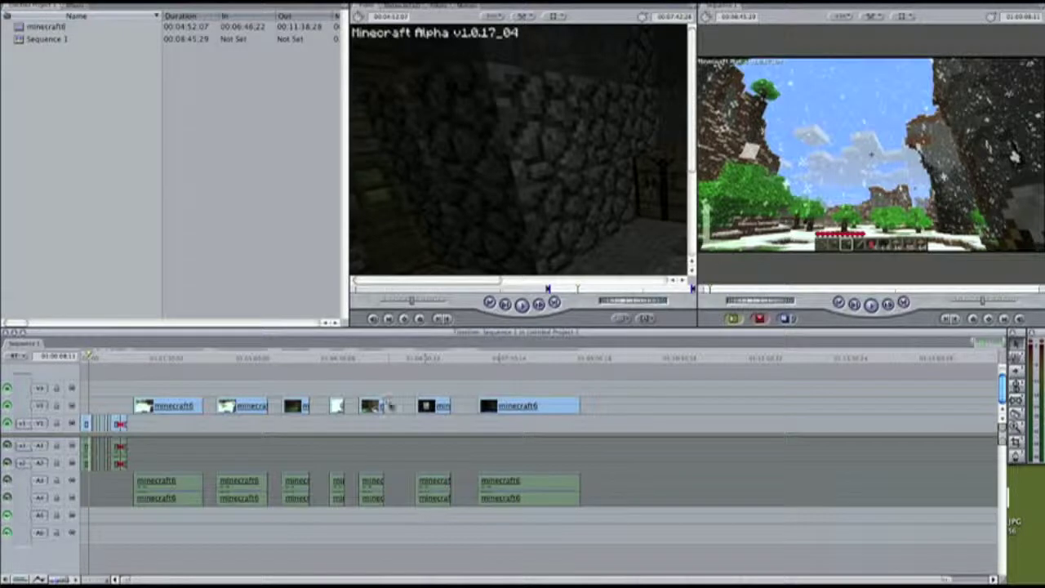
{"action": "left_click_drag", "start_coordinate": [426, 405], "coordinate": [393, 404]}
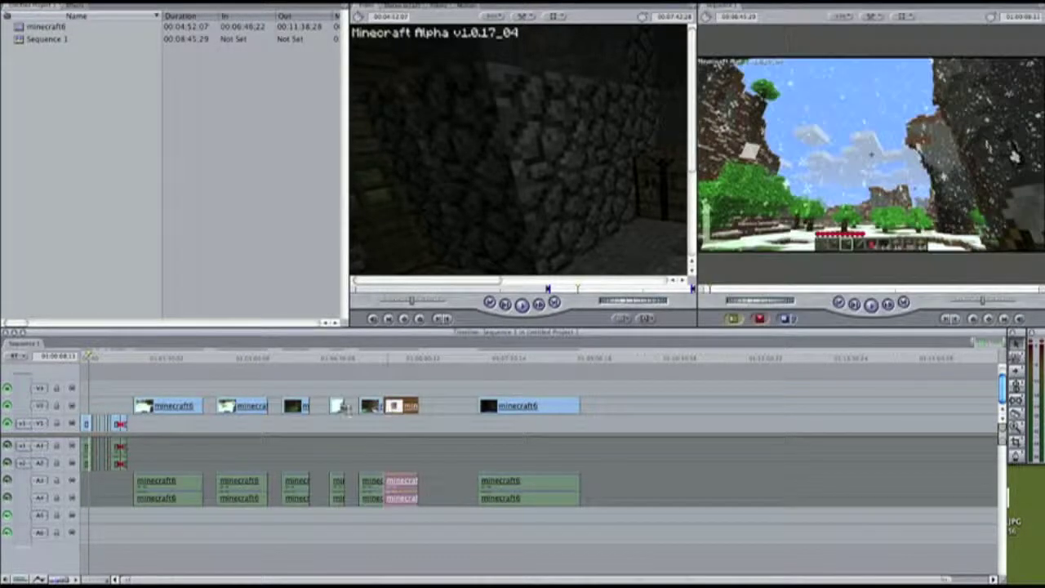
Step: Close the gap after the third V2 clip and select the gap before the last clip
{"action": "left_click", "coordinate": [318, 357]}
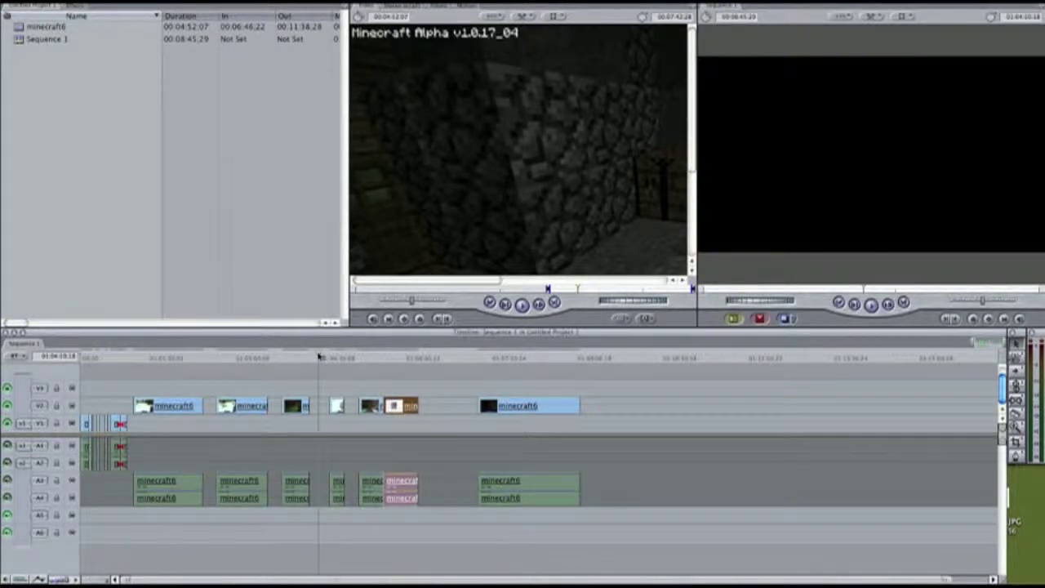
{"action": "key", "text": "ctrl+g"}
{"action": "left_click", "coordinate": [425, 404]}
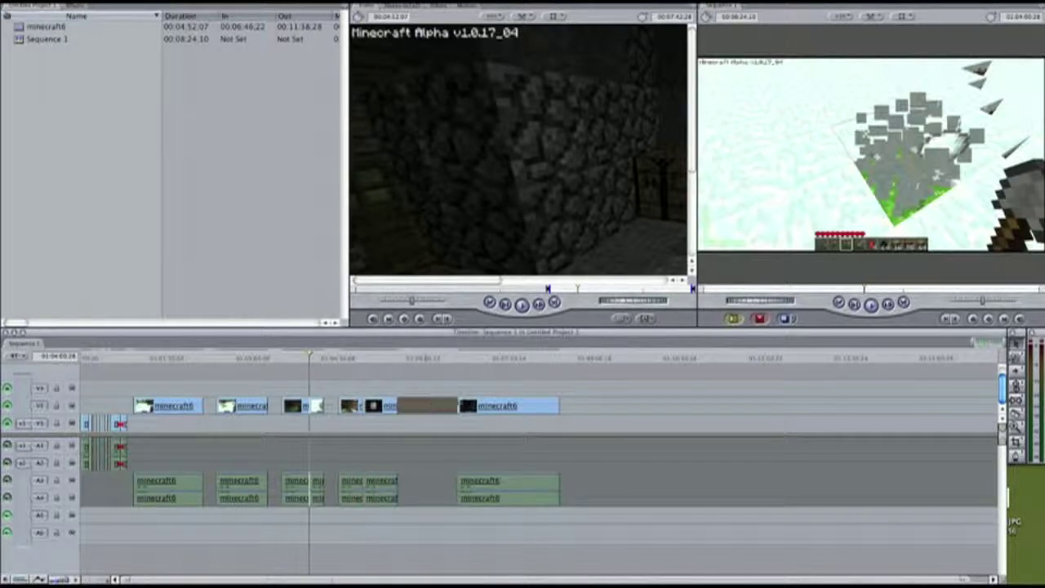
Step: Move the last V2 clip up to V3, and close every remaining gap throughout the sequence
{"action": "left_click_drag", "start_coordinate": [490, 406], "coordinate": [488, 389]}
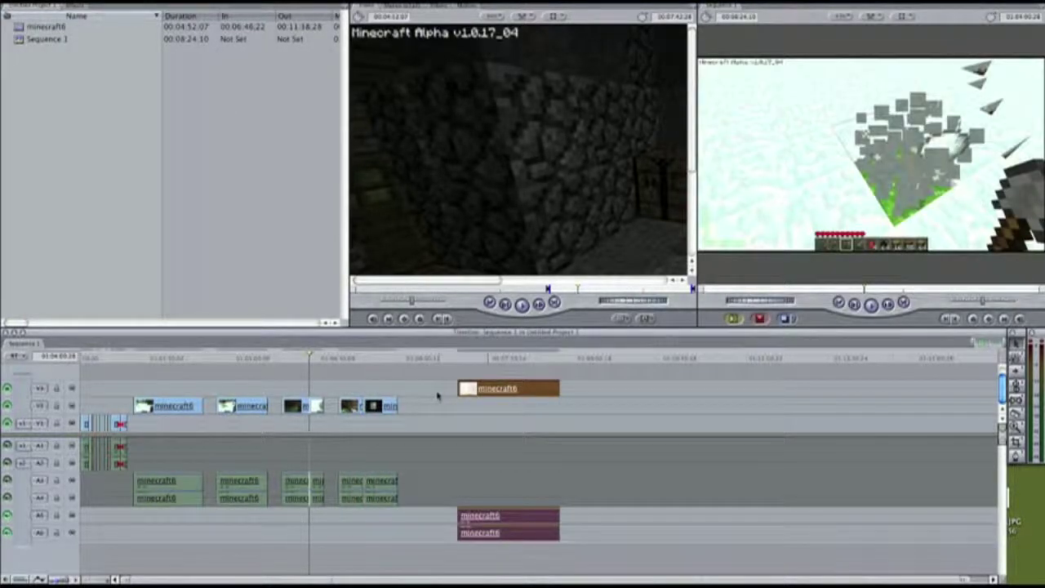
{"action": "left_click", "coordinate": [431, 394]}
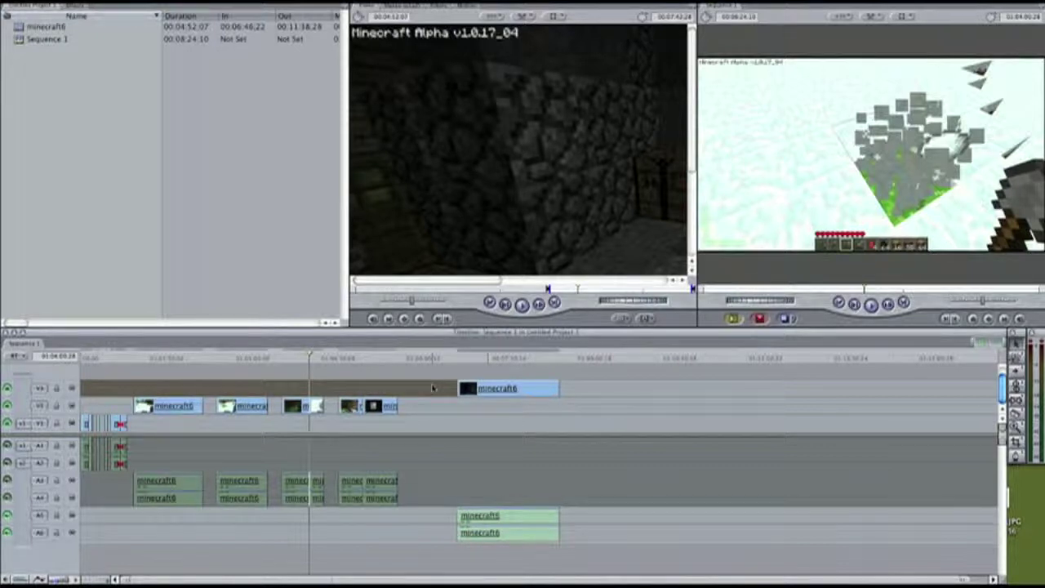
{"action": "key", "text": "Delete"}
{"action": "key", "text": "Delete"}
{"action": "key", "text": "Delete"}
{"action": "key", "text": "Delete"}
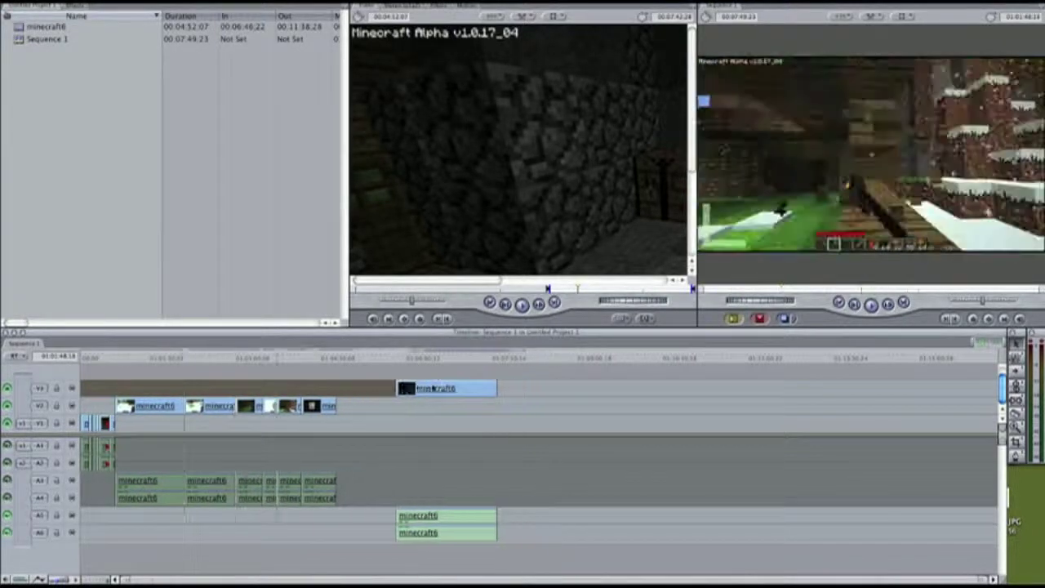
{"action": "key", "text": "Return"}
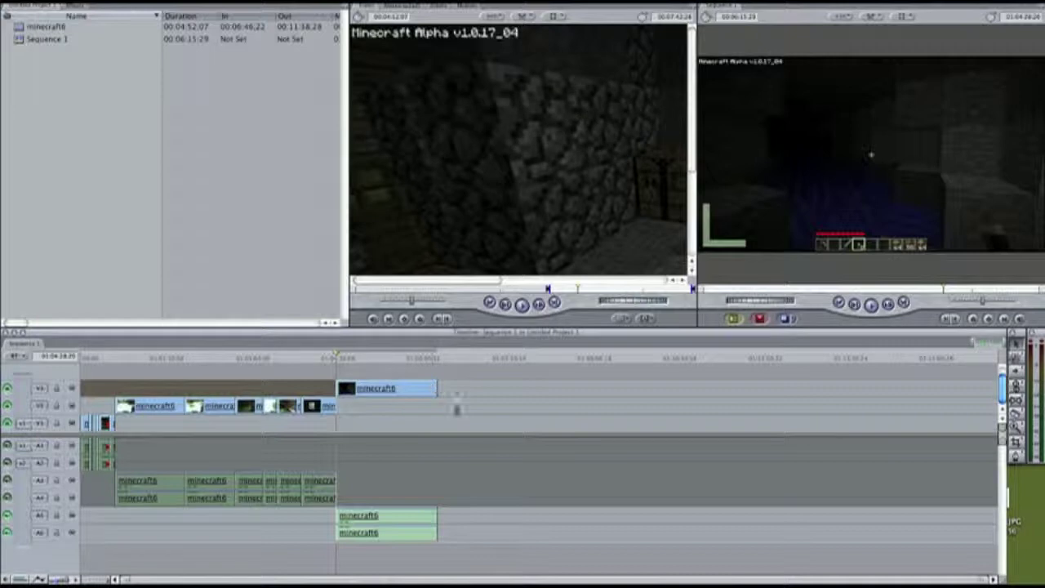
{"action": "left_click", "coordinate": [475, 426]}
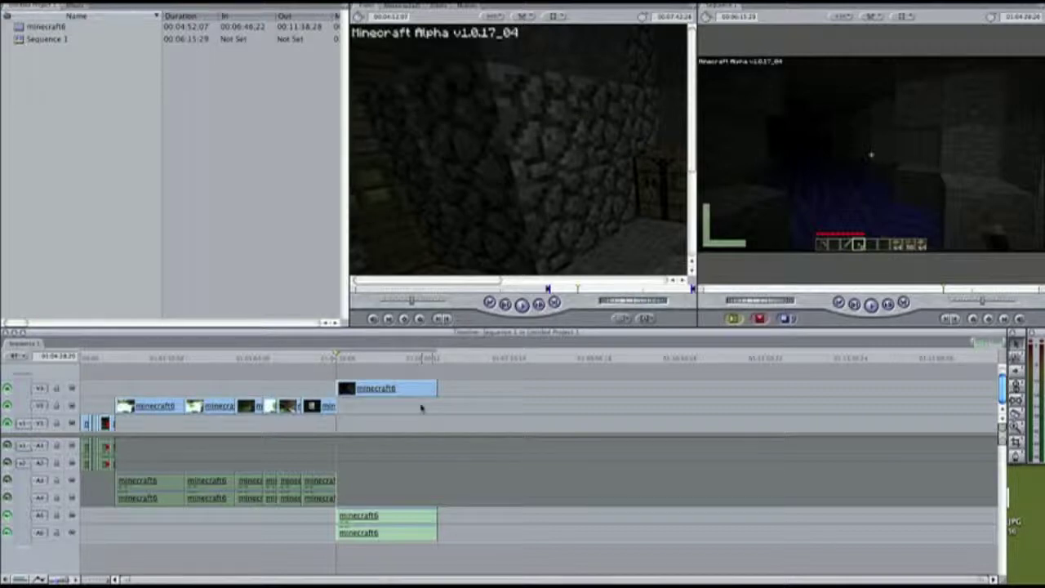